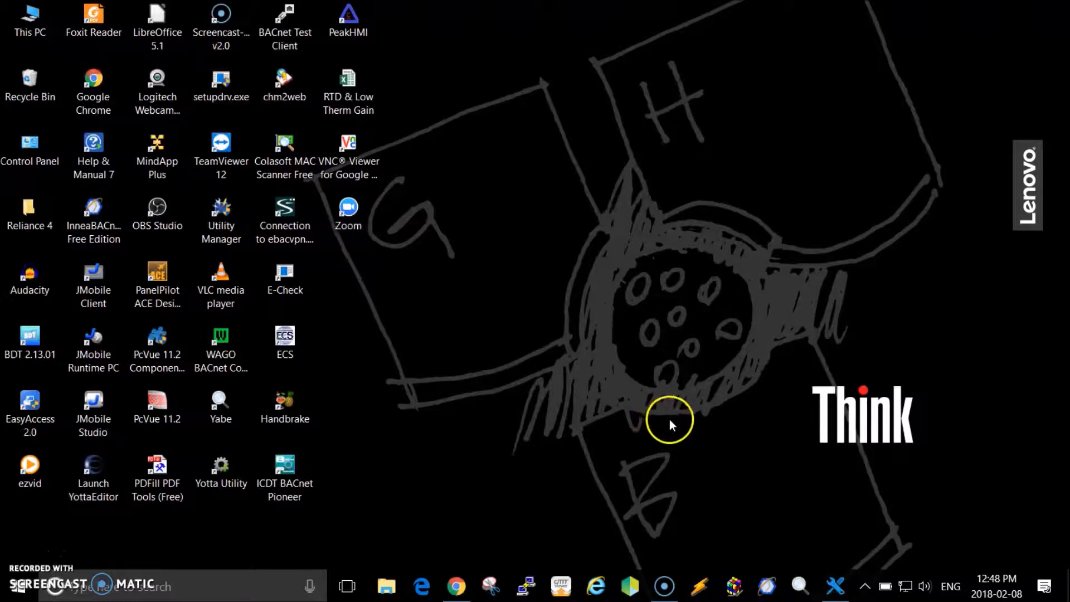
Run a Circon-vendor discovery on project T3's BACnet/IP network, finding 11 devices.
click(836, 586)
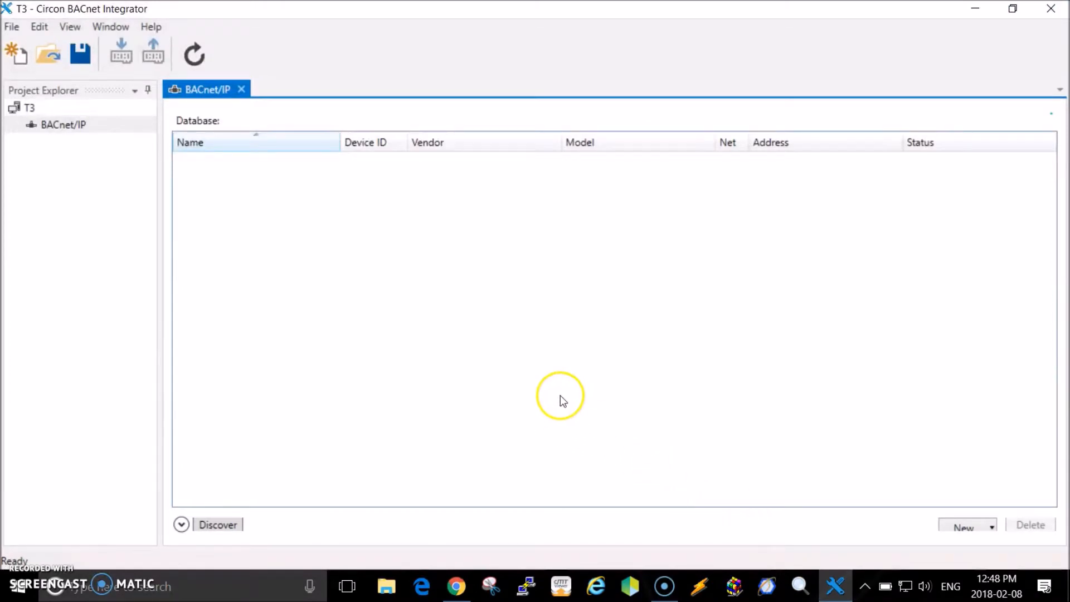
click(25, 126)
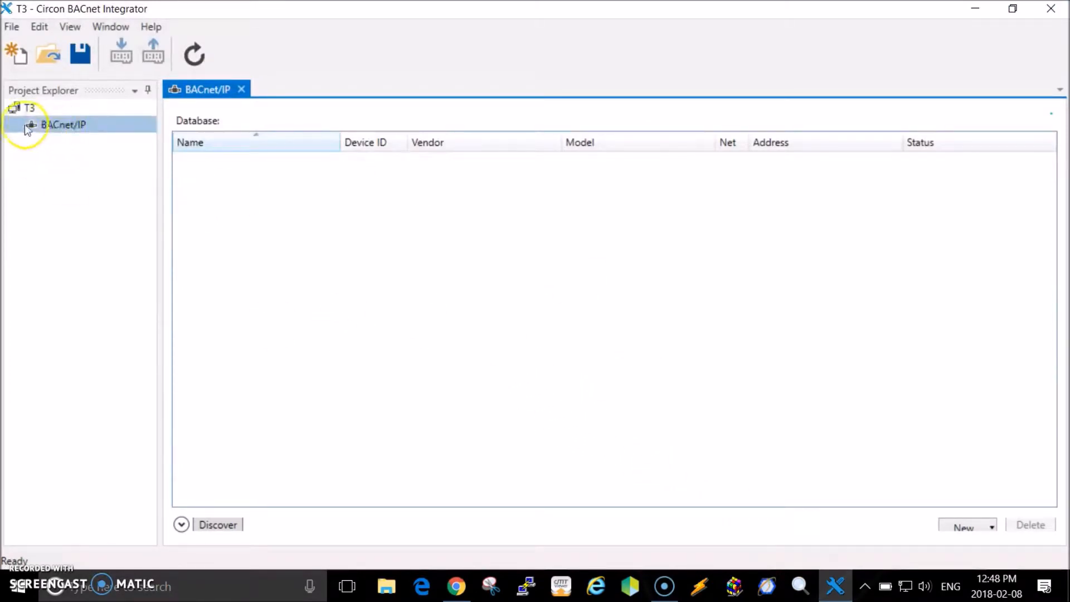
click(20, 109)
click(35, 125)
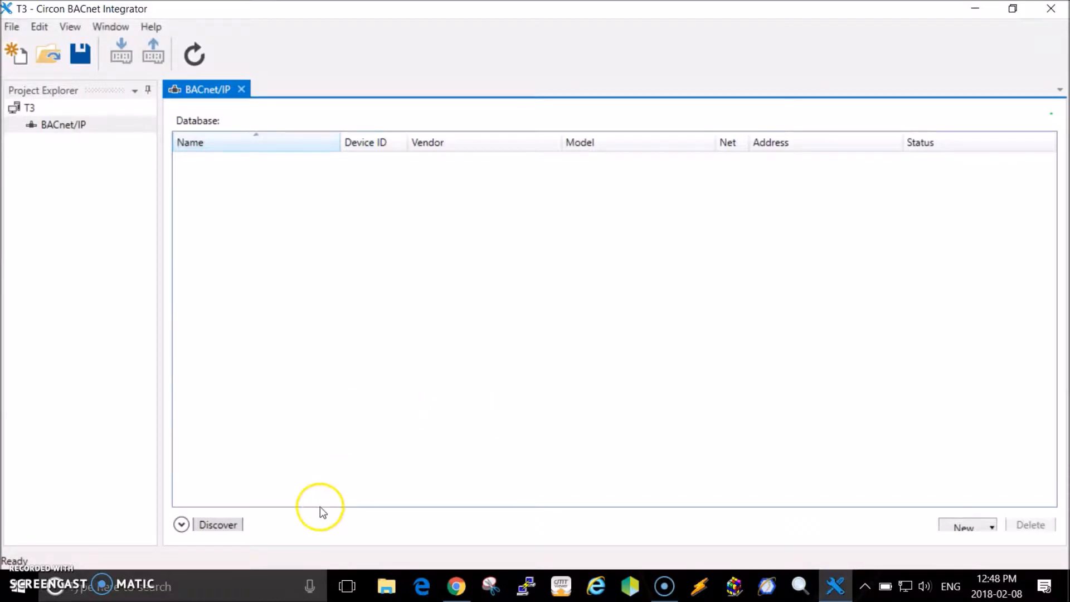
click(219, 526)
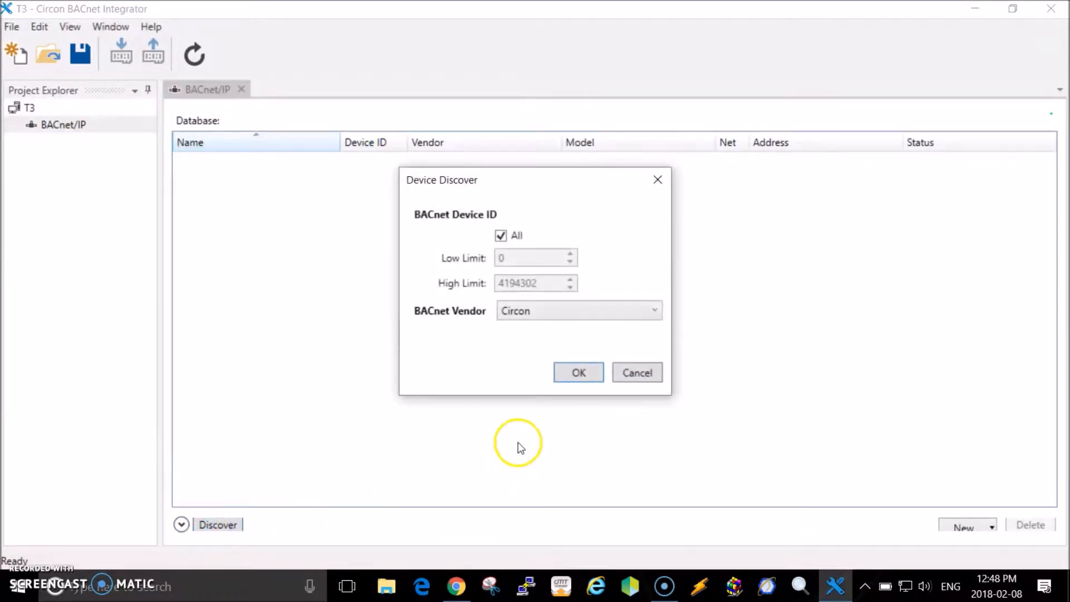
click(578, 372)
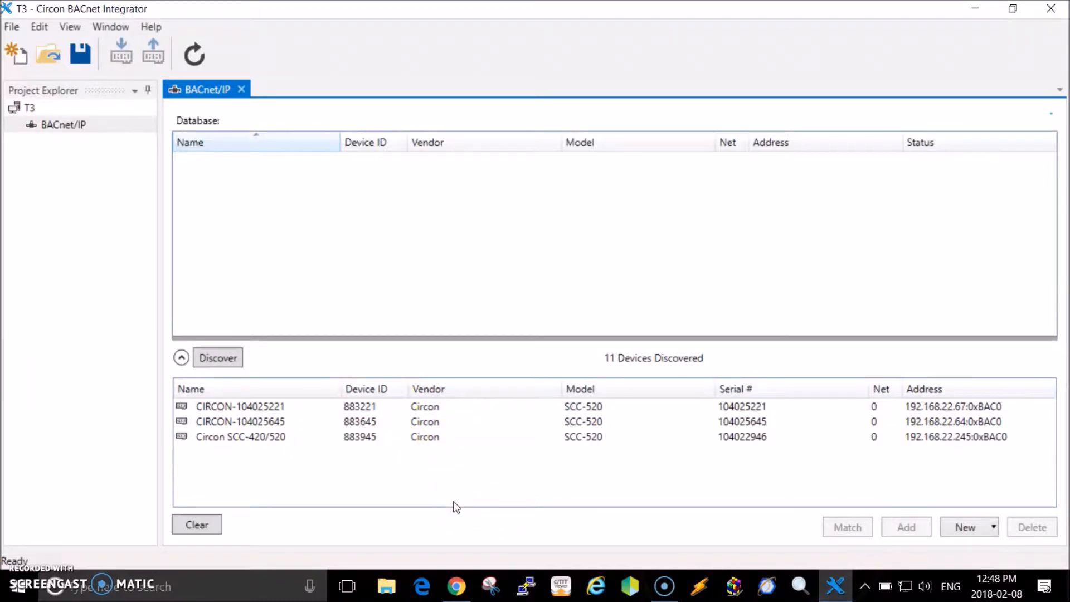
Add the discovered Circon SCC-420/520 (Device ID 883945) to the T3 database.
click(258, 438)
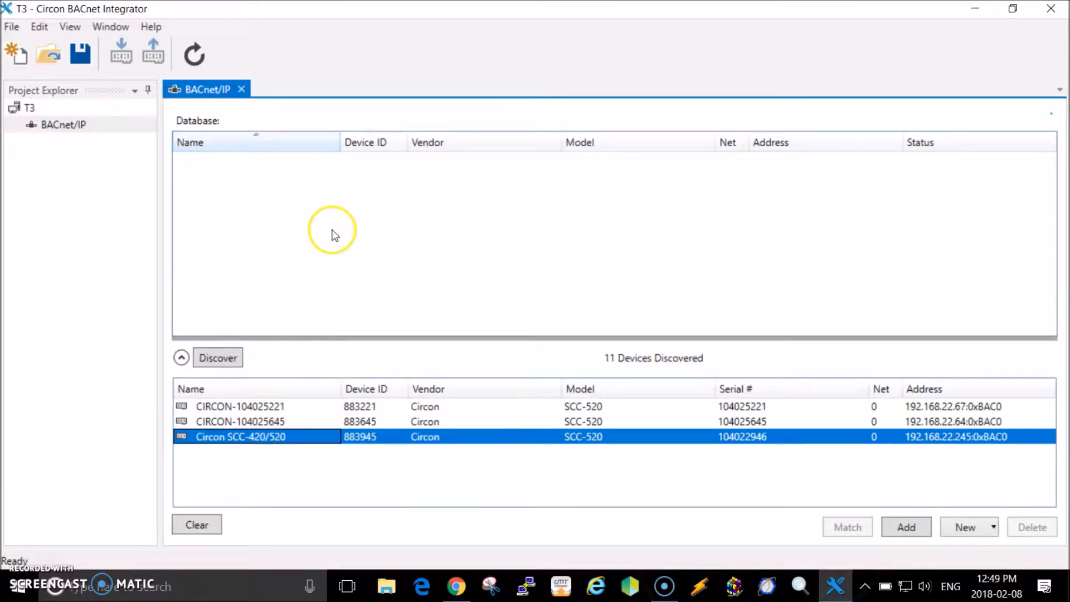
click(921, 531)
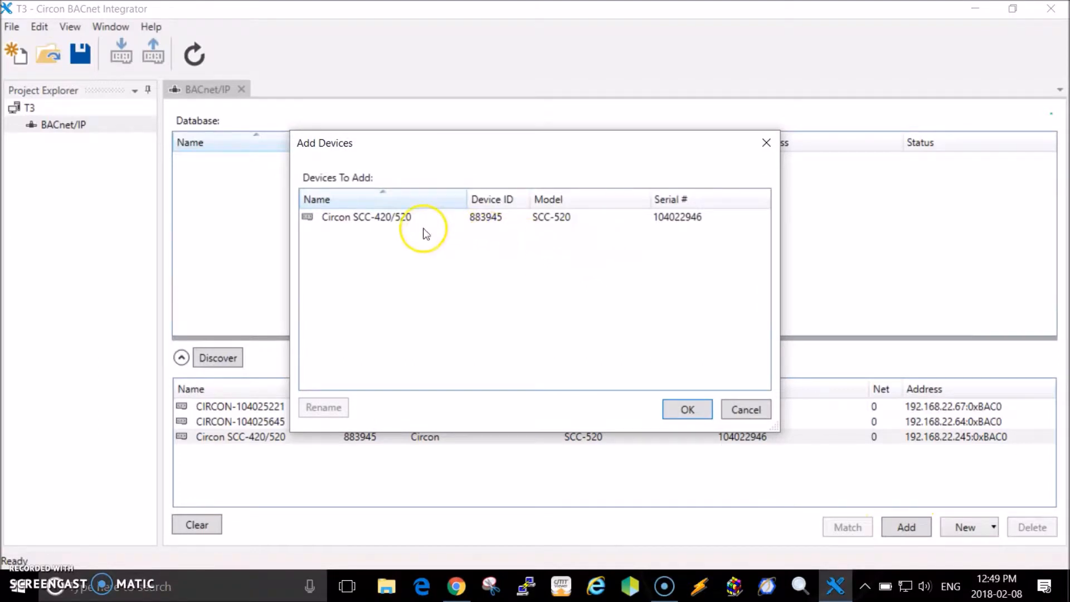
click(688, 411)
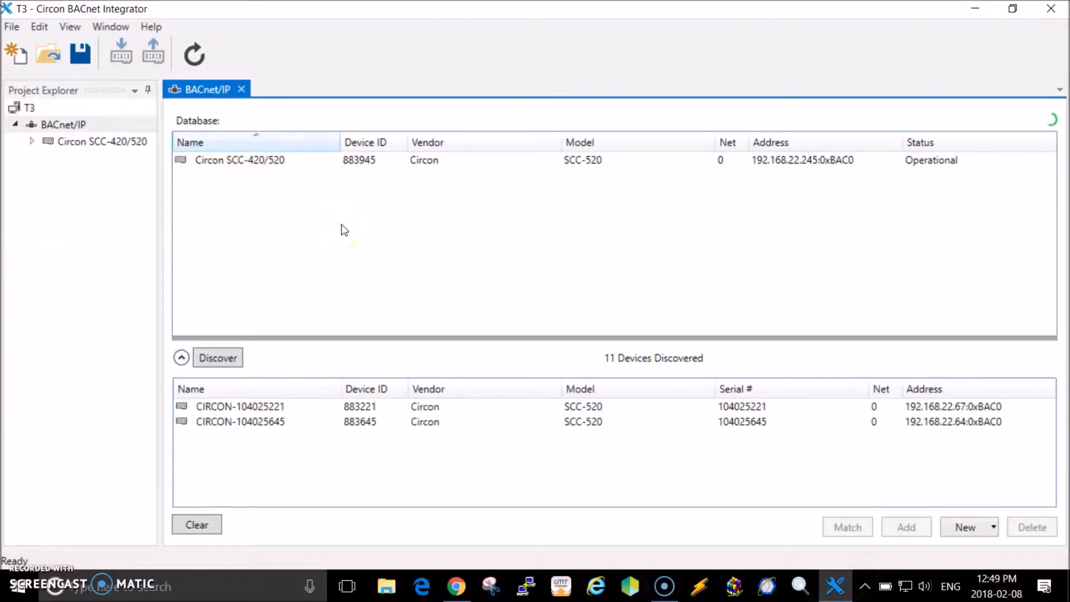
In the SCC-420/520 database entry's properties, raise the BACnet Device ID to 883946.
click(240, 163)
right_click(242, 165)
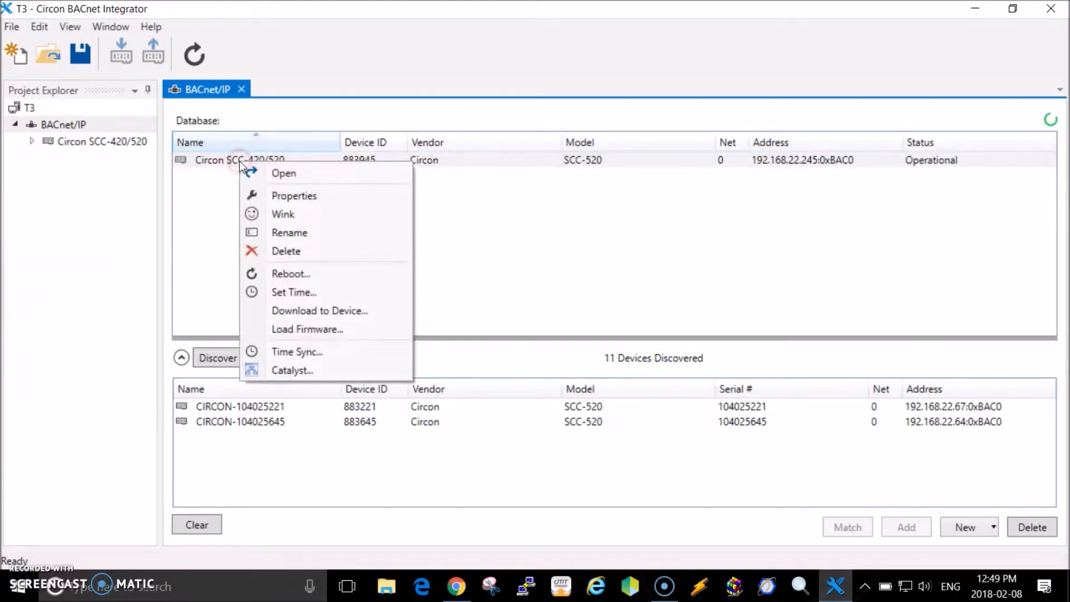
click(292, 196)
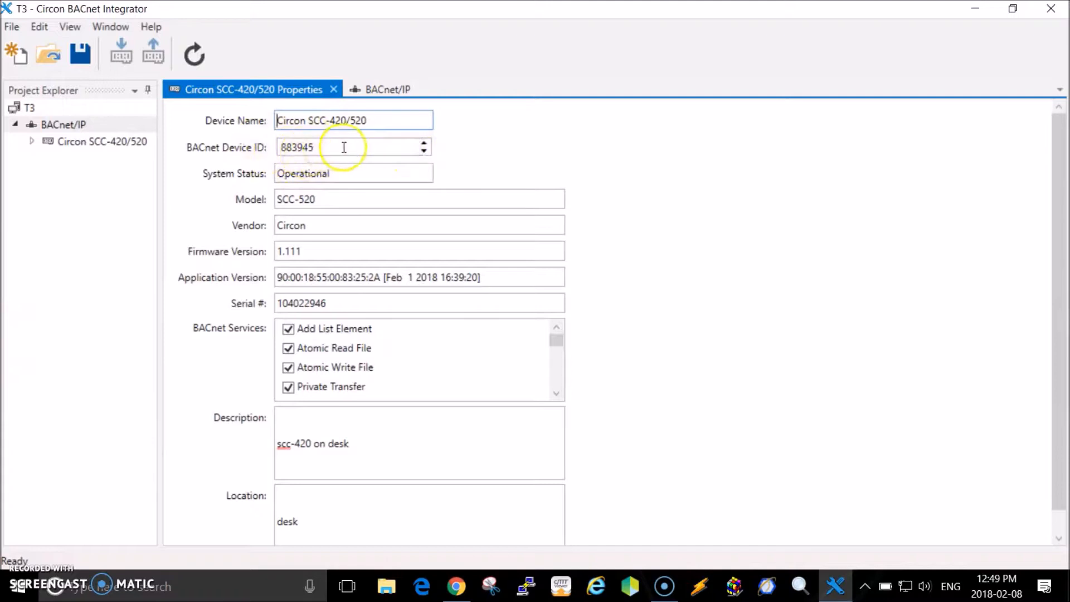
click(425, 143)
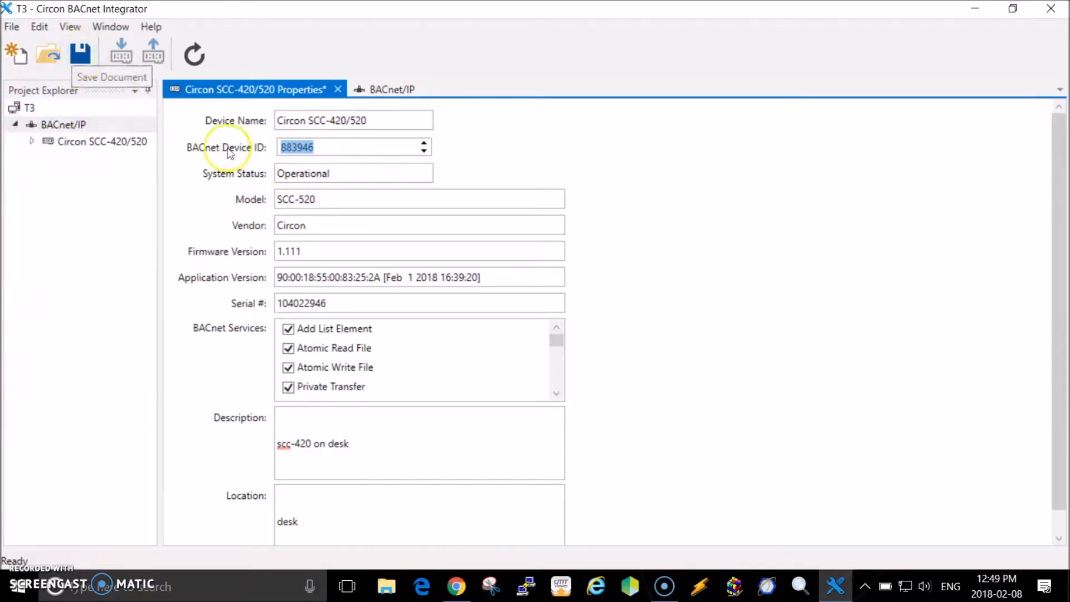
Save Device ID 883946 to the controller, confirm the write, and close the Properties tab.
click(80, 53)
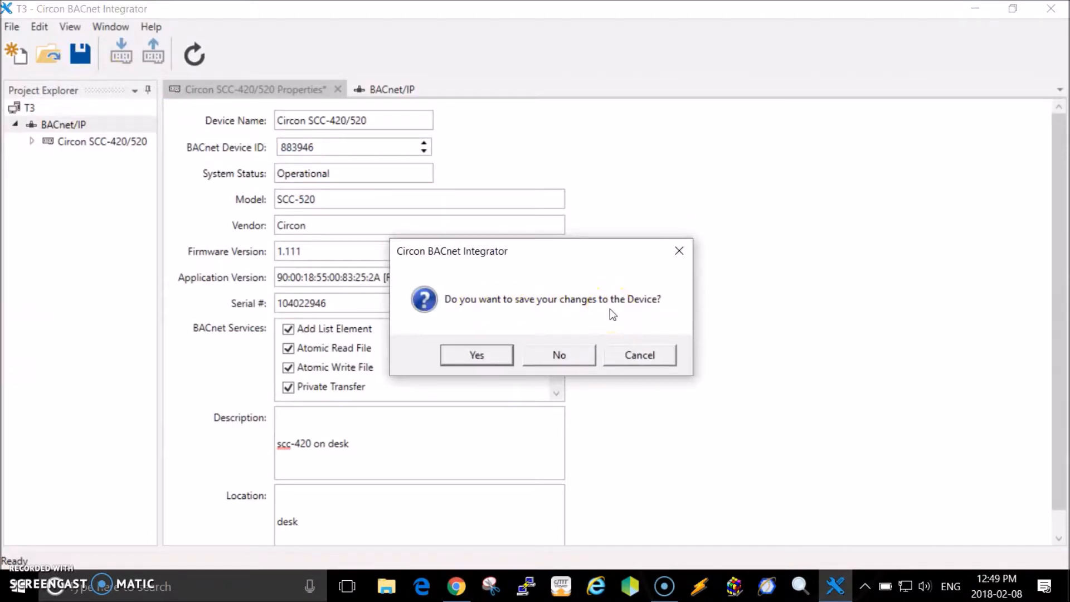
click(484, 359)
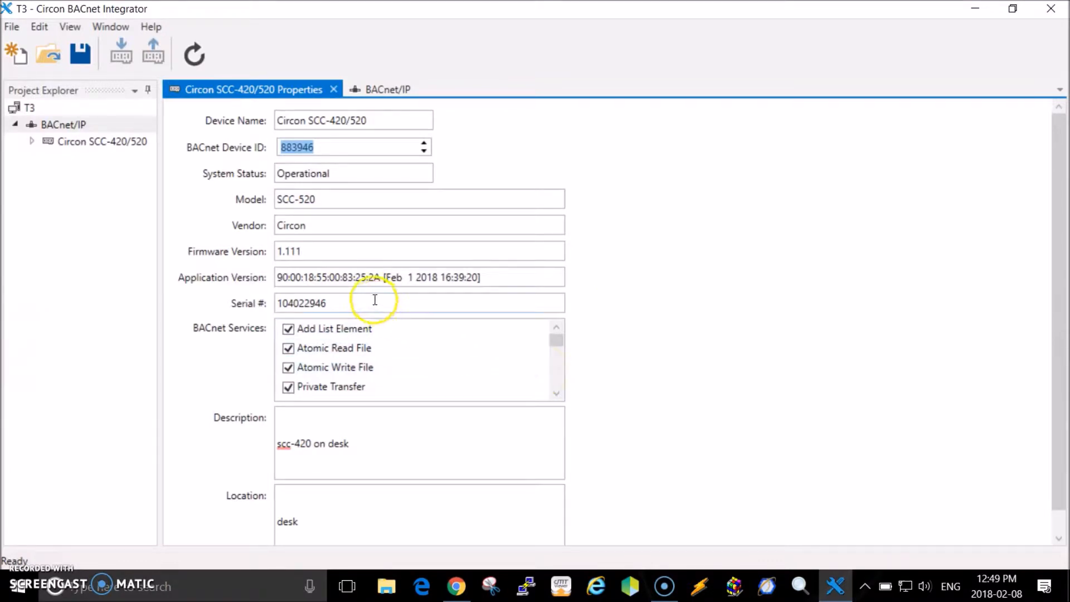
click(334, 89)
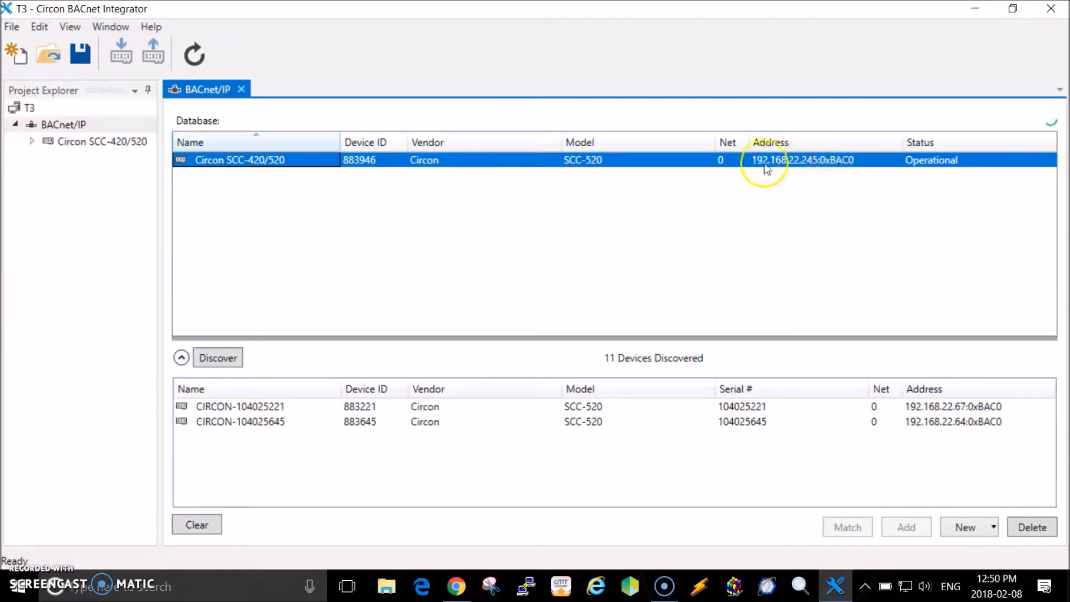
Minimize the Integrator and bring up Chrome, closing the mail window.
click(975, 8)
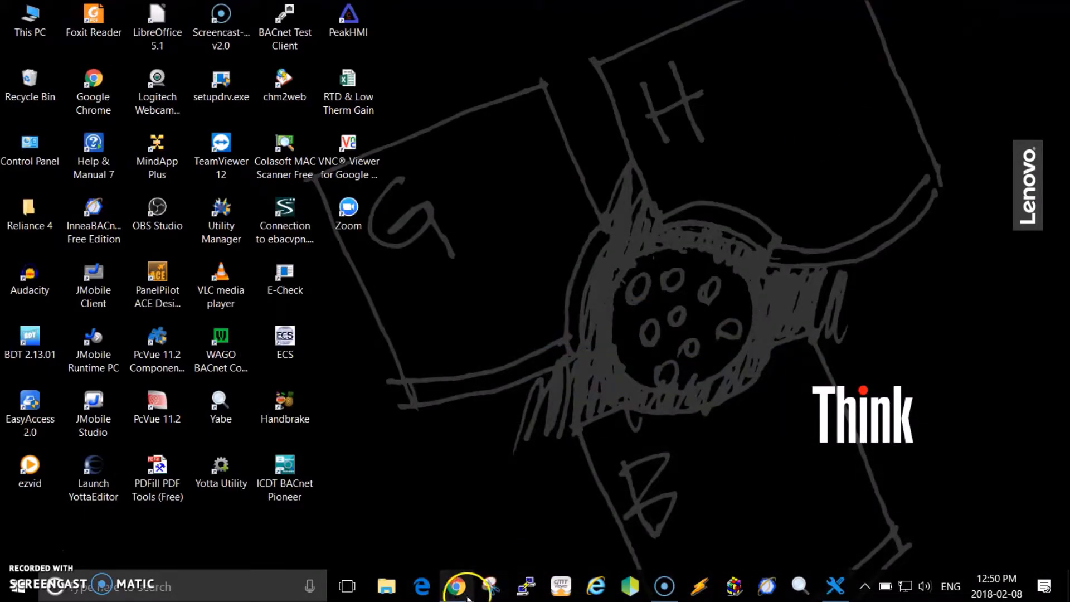
mouse_move(456, 598)
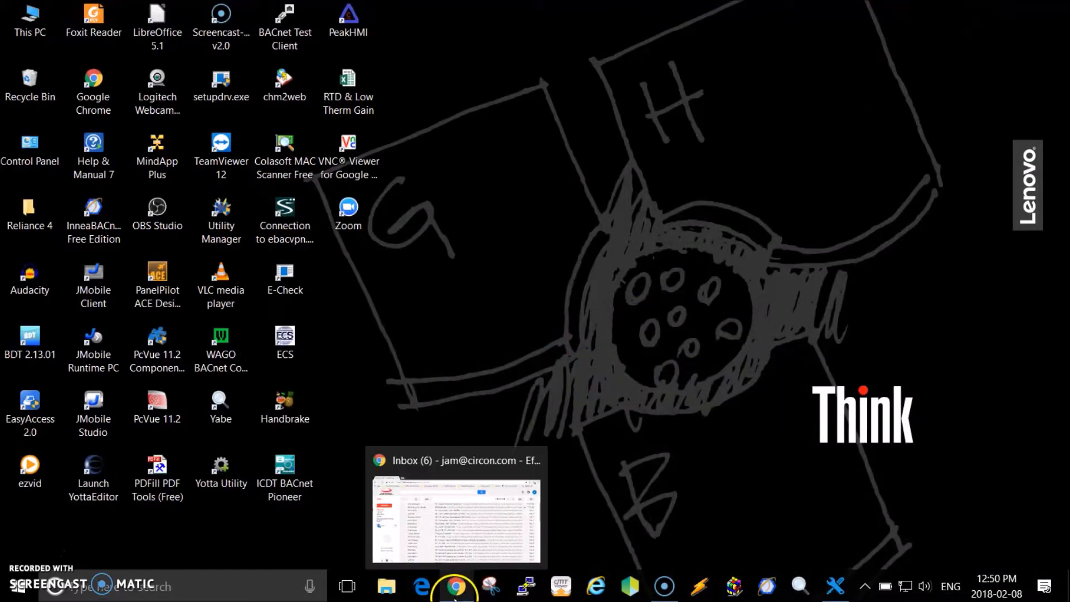
click(513, 467)
click(534, 462)
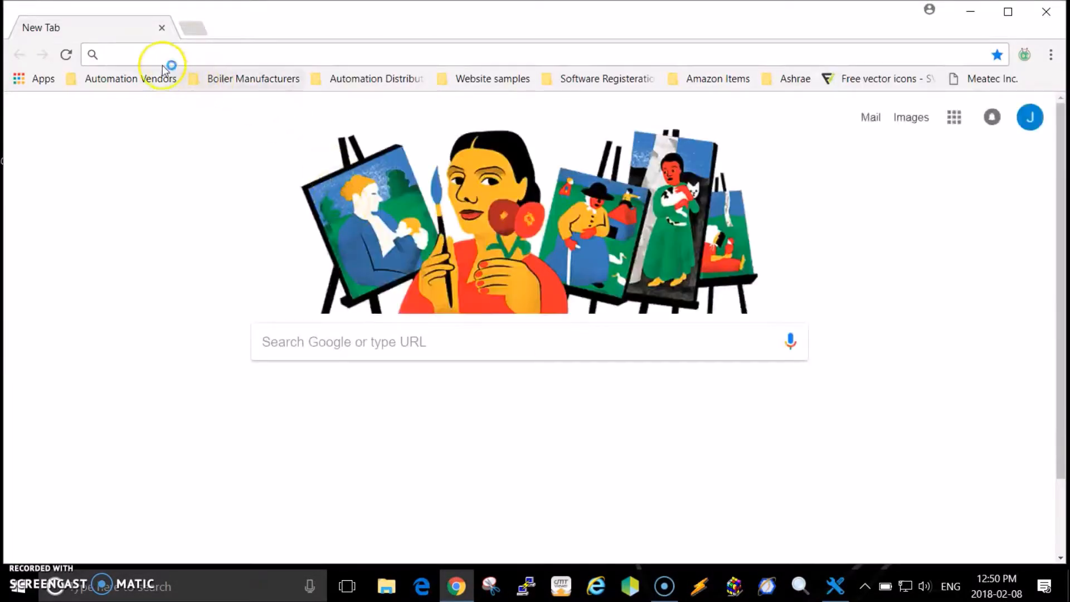
Browse to the controller's web page at 192.168.22.245.
click(132, 55)
text(192)
key(Right)
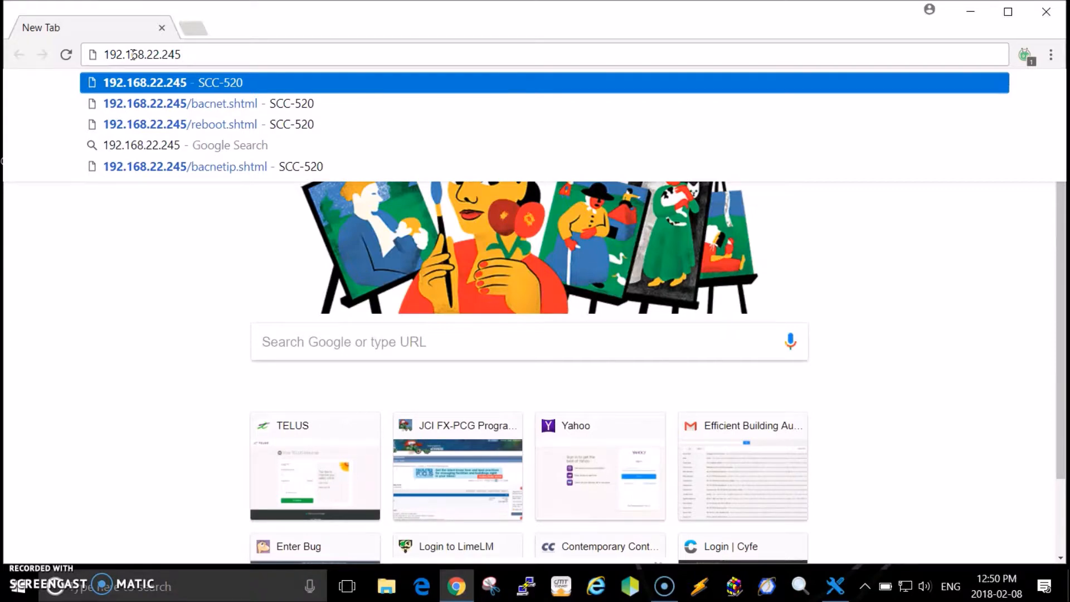
key(Return)
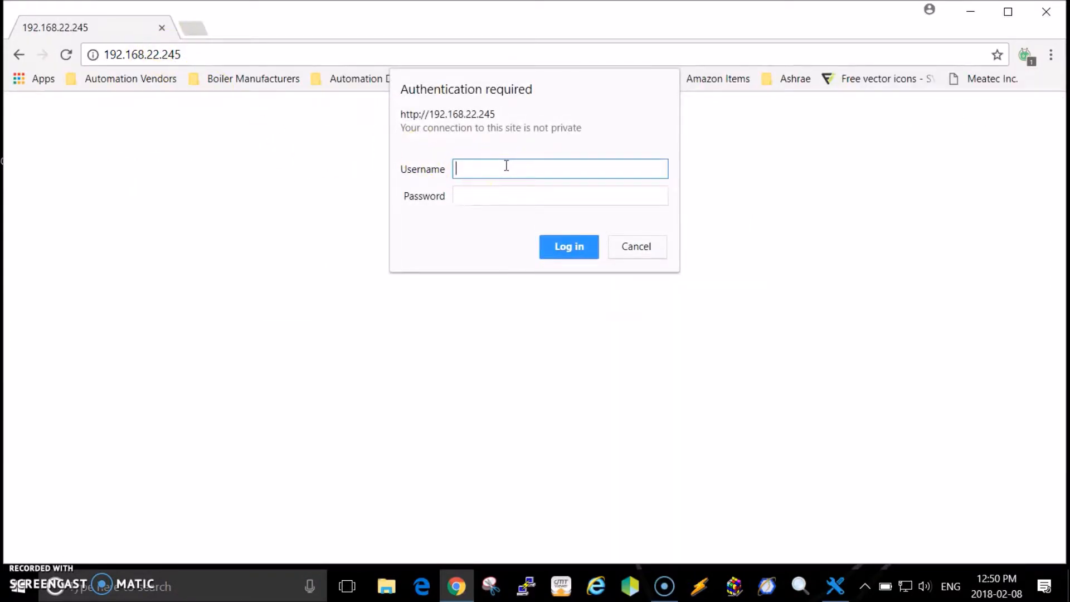
Log in with the controller's username and password to reach the SCC-520 status page.
text(admin)
key(Tab)
text(123456)
key(Return)
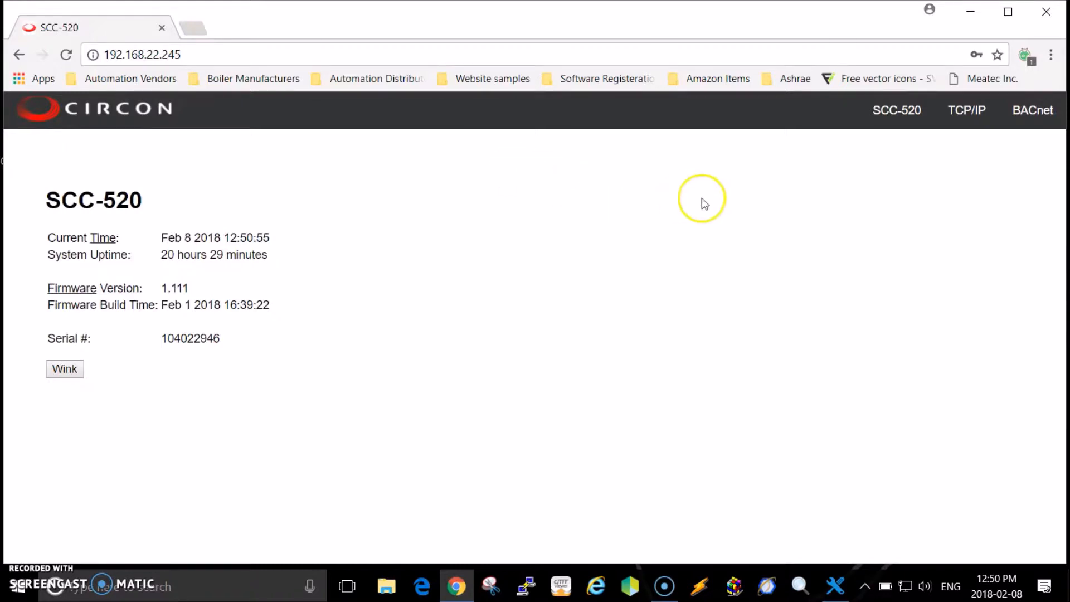
On the BACnet page, change Device Instance from 883946 to 883945 and save.
click(1030, 112)
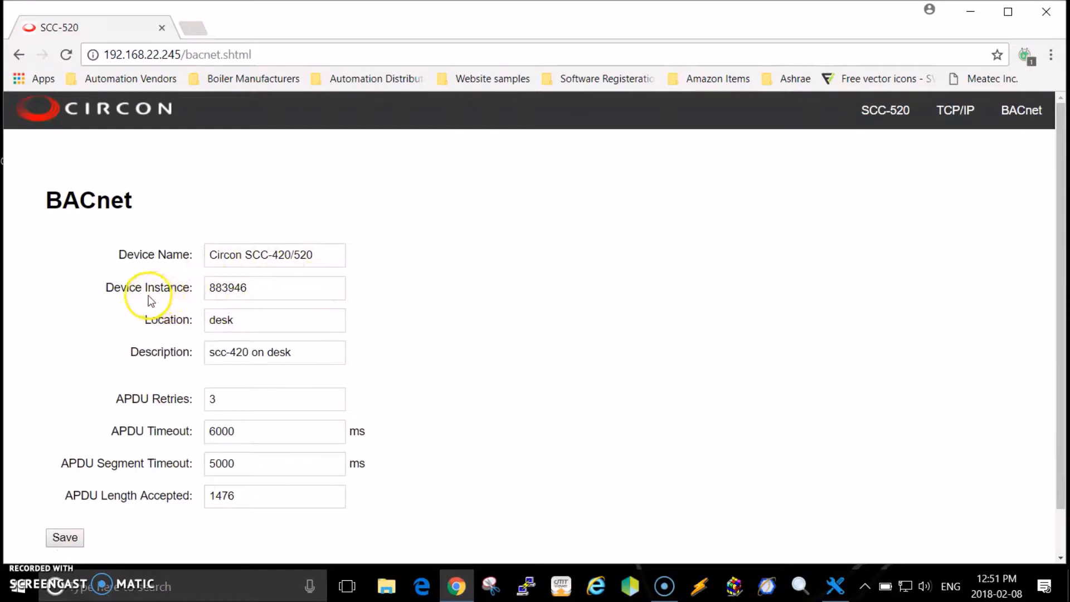
click(258, 288)
key(BackSpace)
text(5)
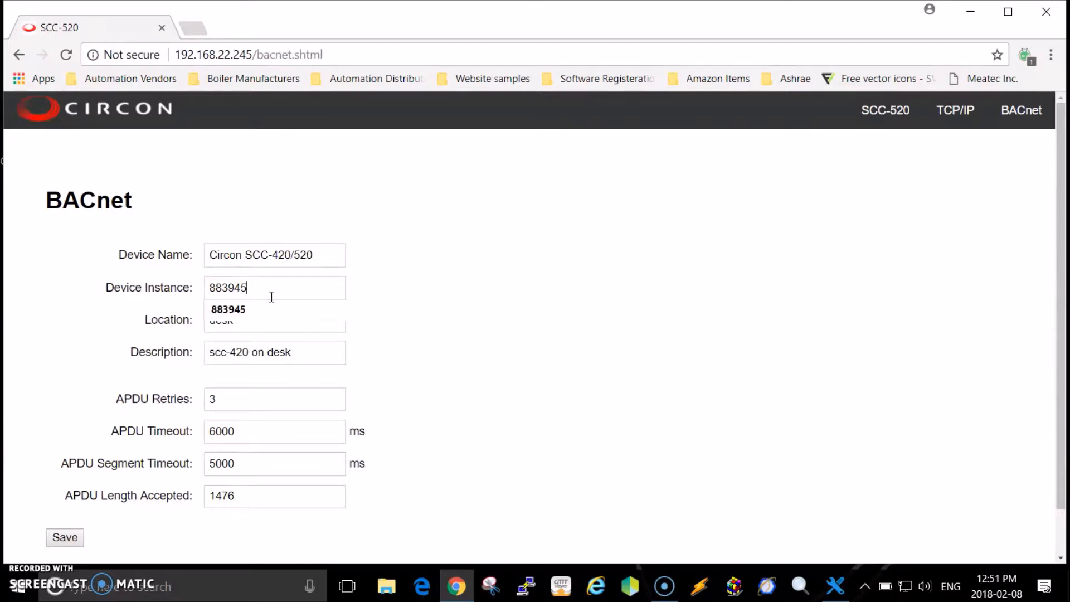
click(279, 290)
click(64, 539)
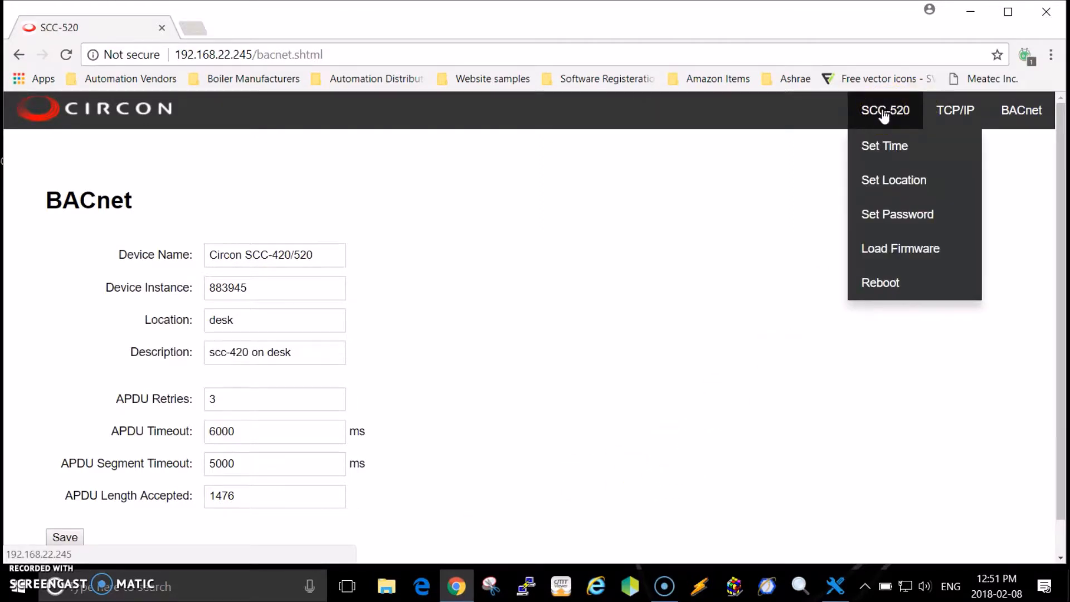
Reboot the SCC-520 from its Reboot page and close the Chrome window.
click(877, 282)
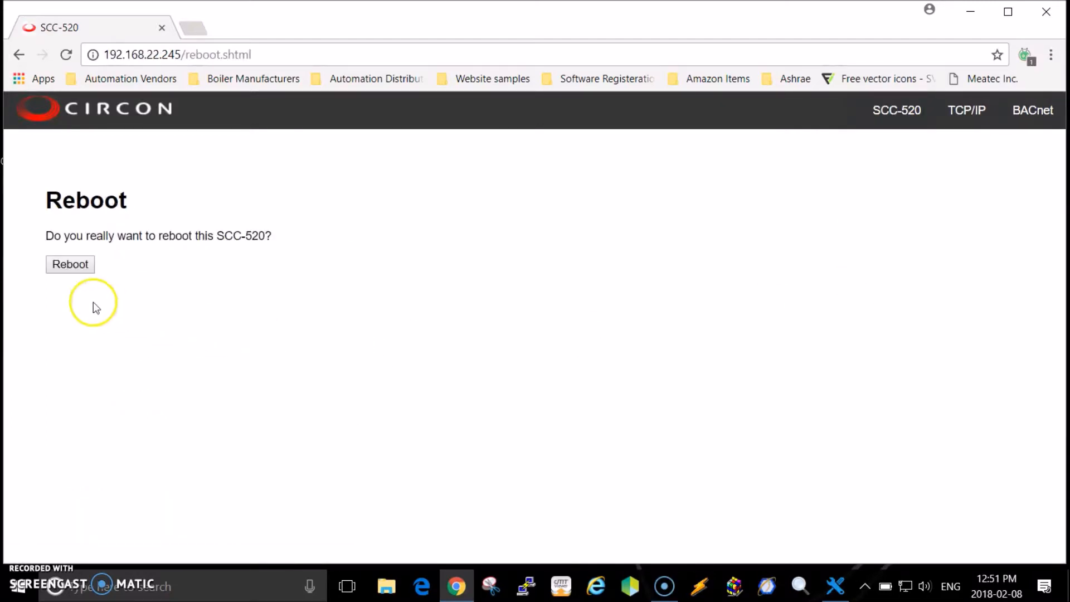
click(78, 265)
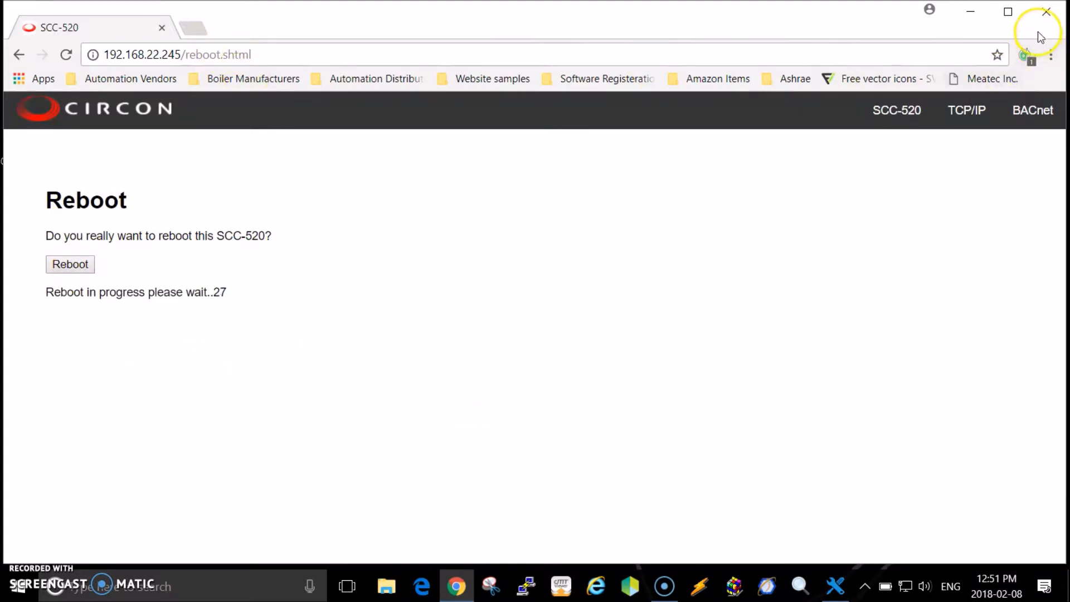
click(1047, 15)
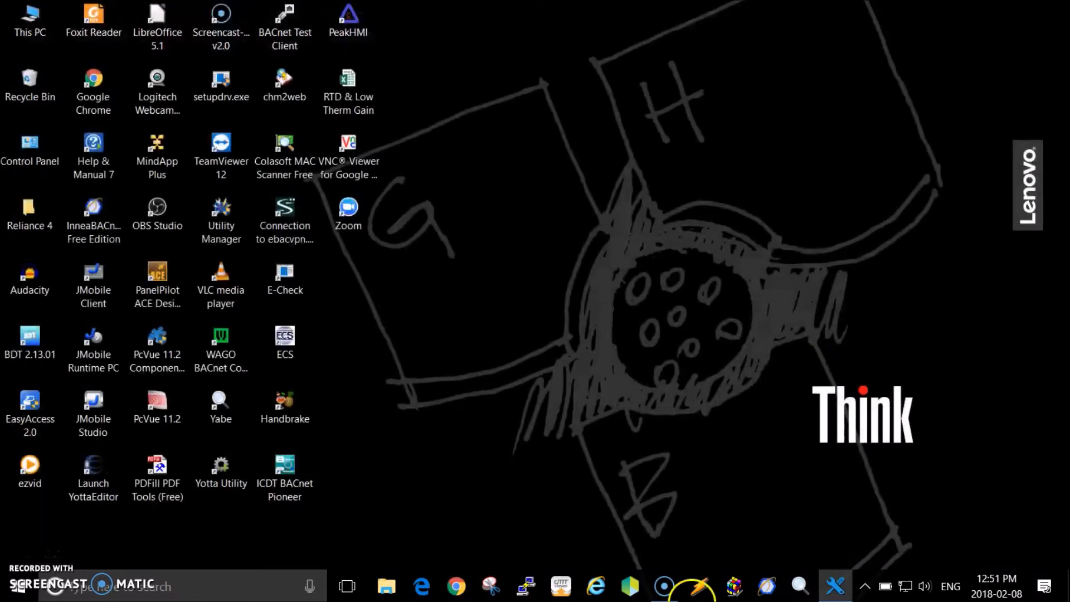
Restore the Integrator window, showing the SCC-420/520 entry with a Device ID Mismatch.
click(836, 590)
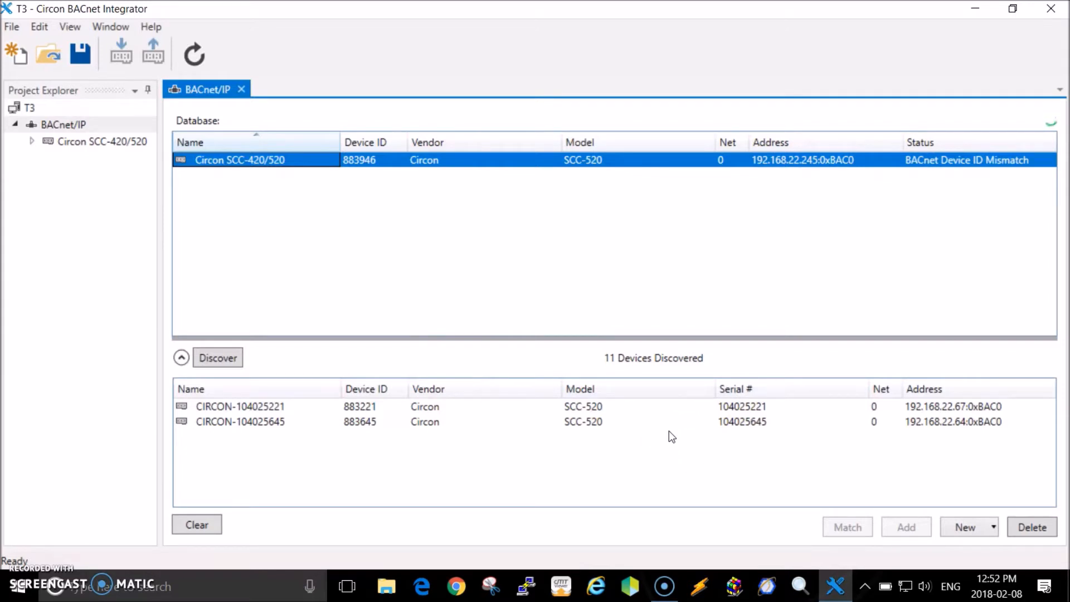
Clear the discovered list and rerun the Circon device discovery.
click(212, 526)
click(216, 359)
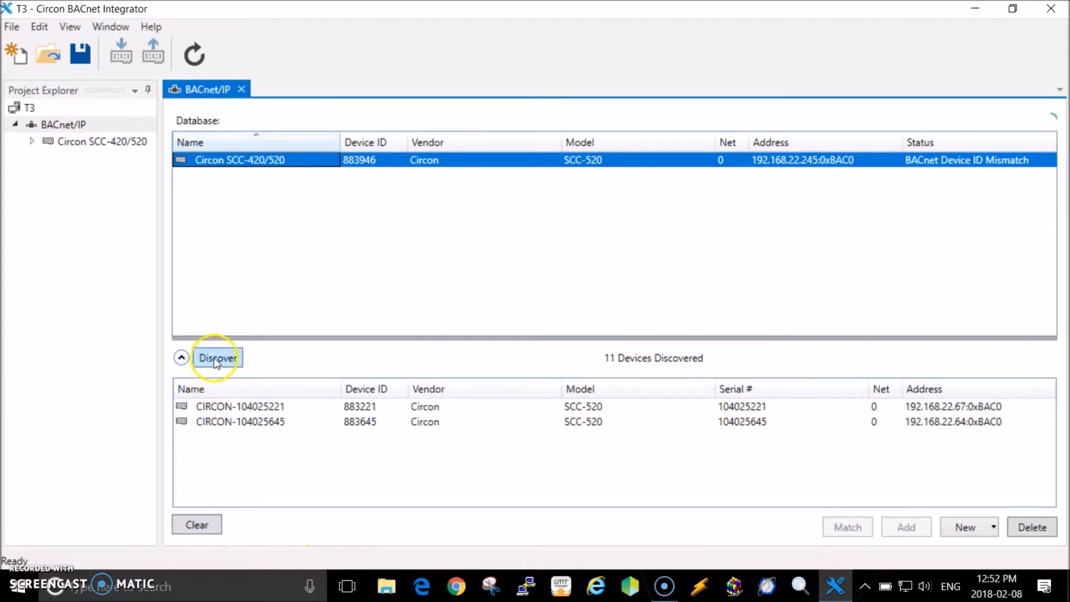
click(579, 373)
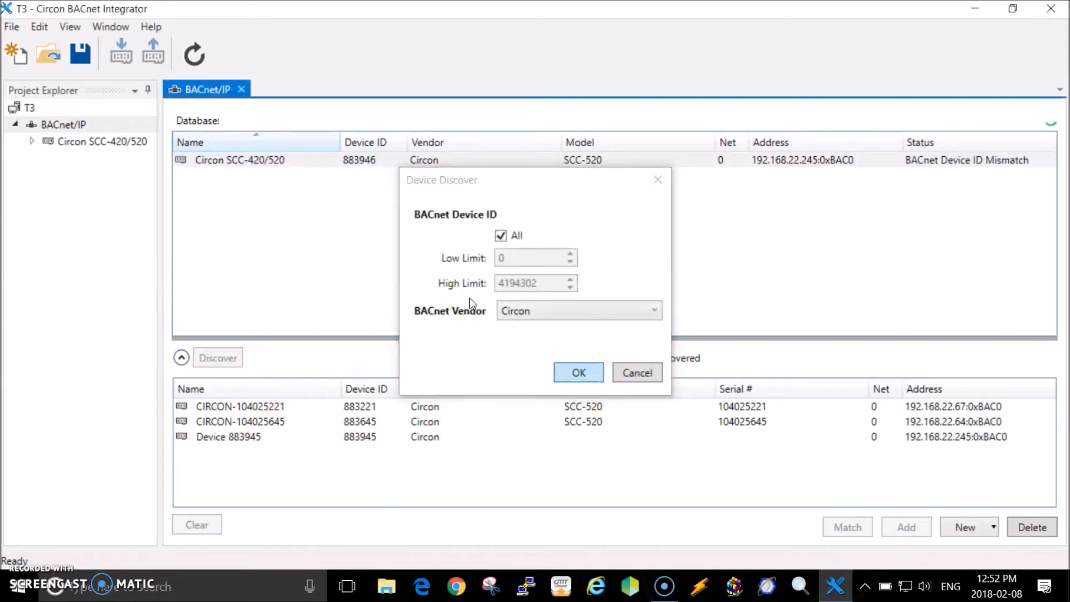
Match the rediscovered SCC-420/520 to the mismatched database entry, restoring Device ID 883945.
click(264, 441)
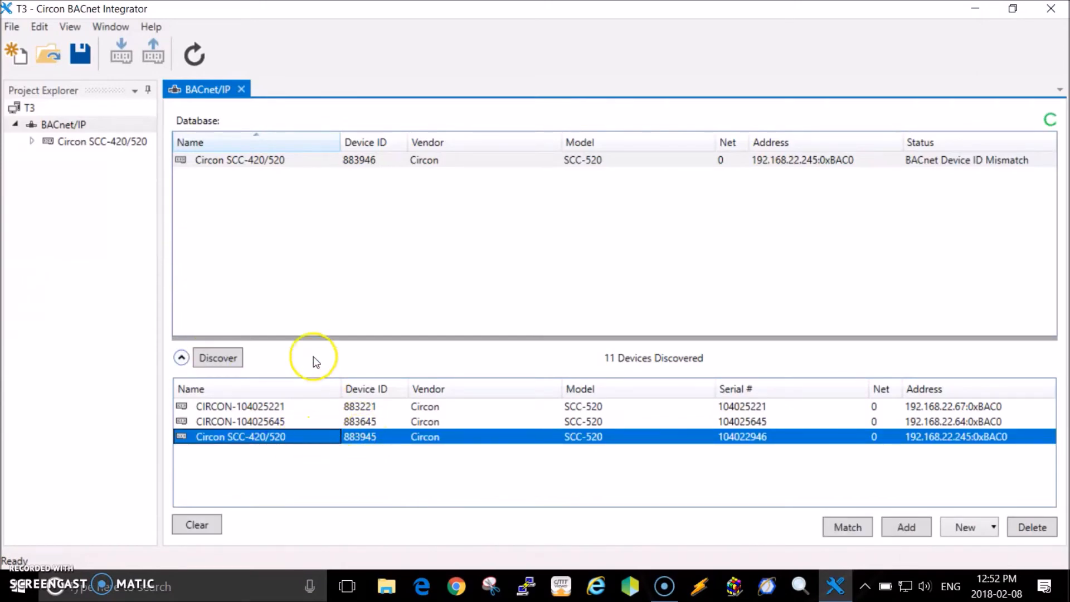
click(260, 162)
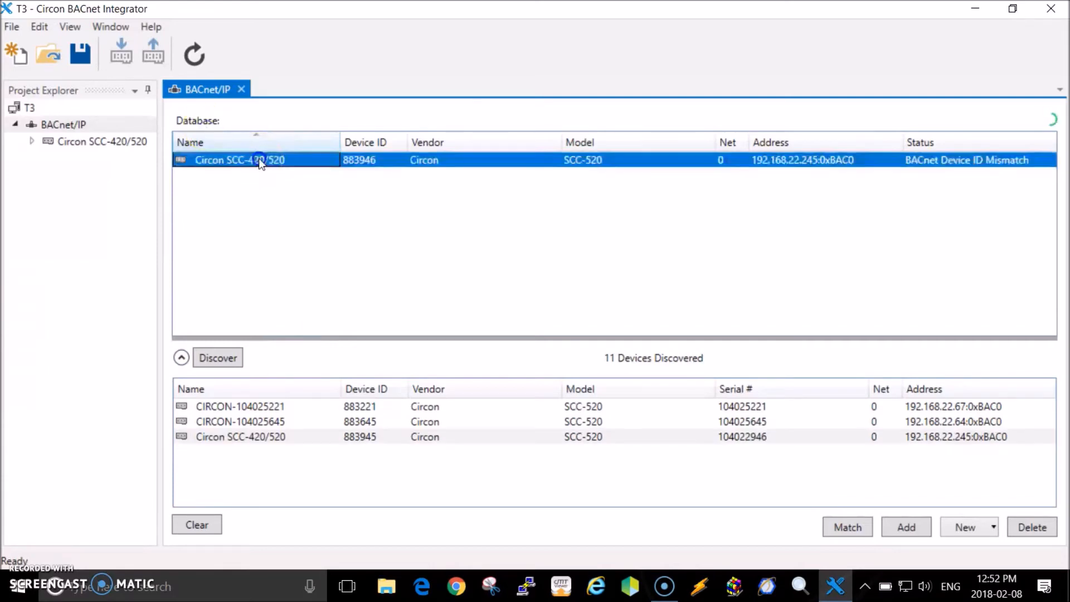
click(259, 160)
click(856, 535)
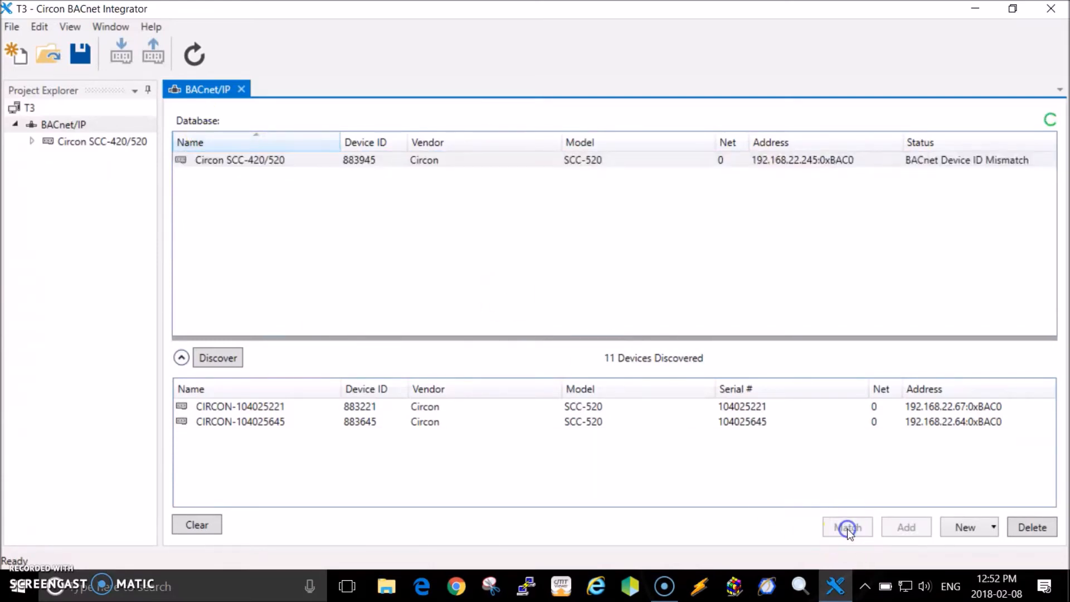